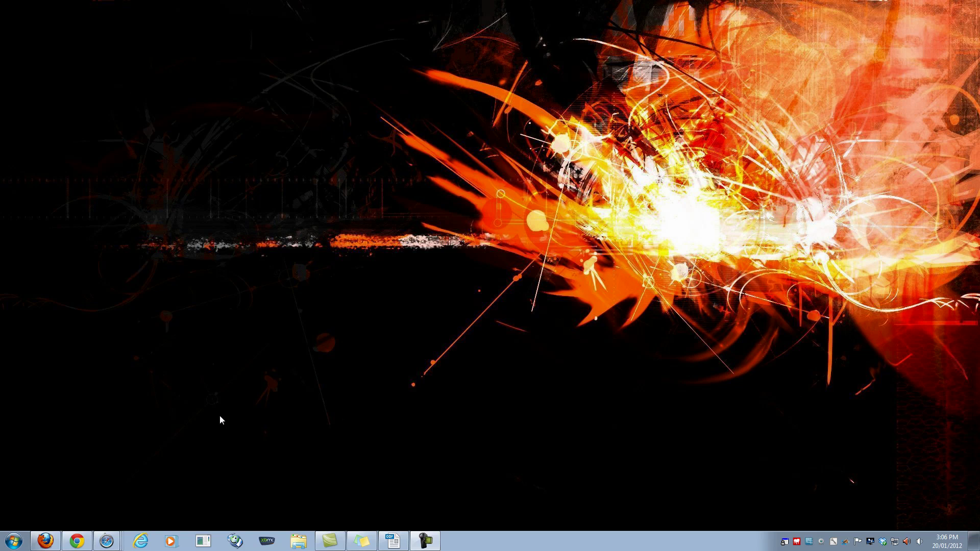
Step: Bring up Taskbar and Start Menu Properties on its Start Menu tab
click(21, 543)
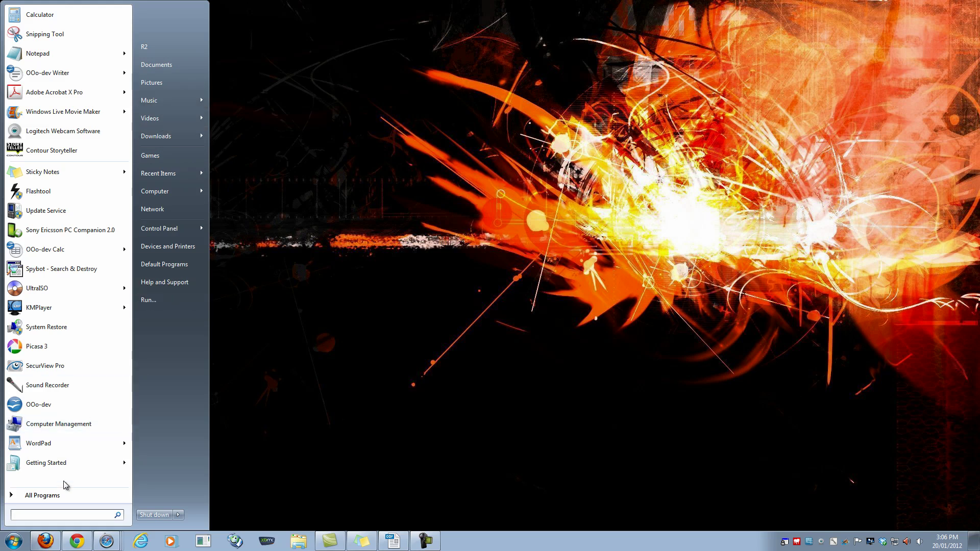
right_click(477, 546)
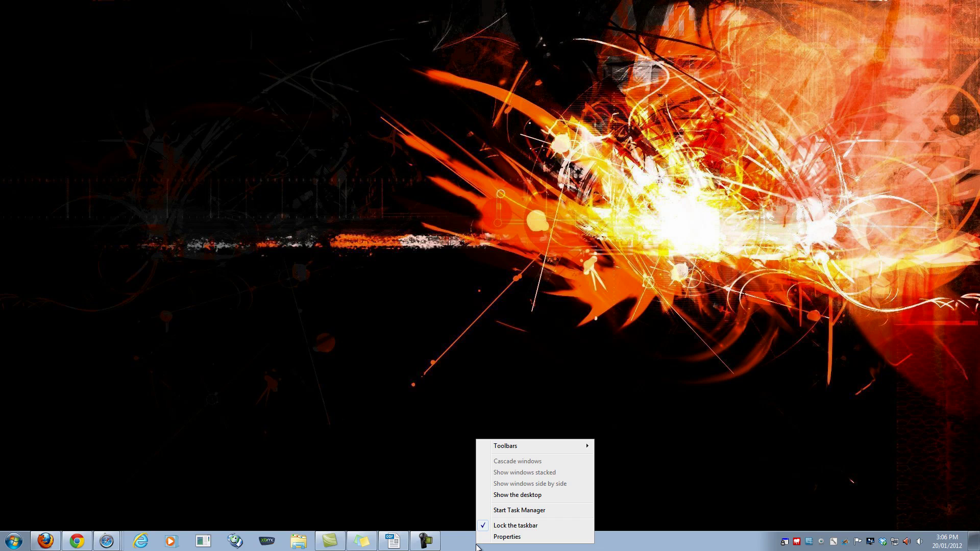
click(506, 537)
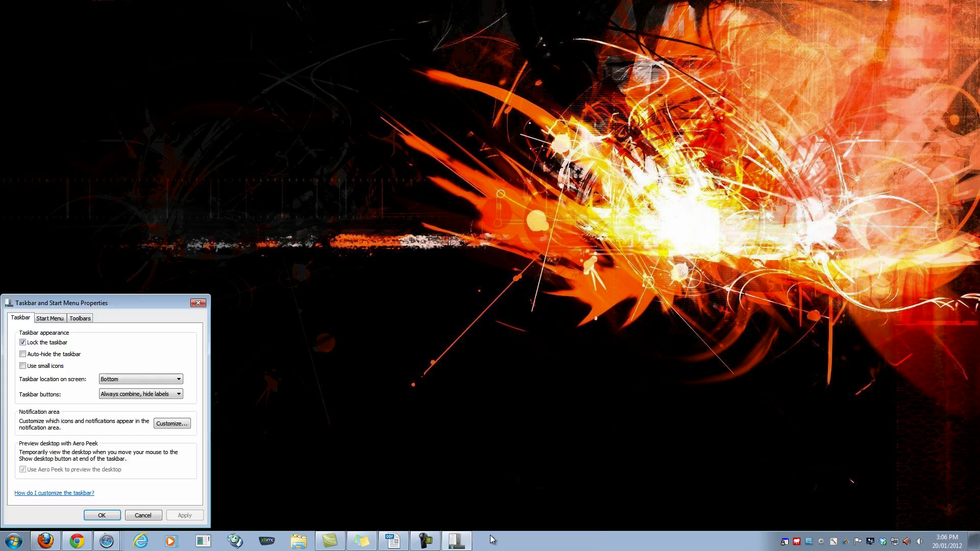
click(54, 320)
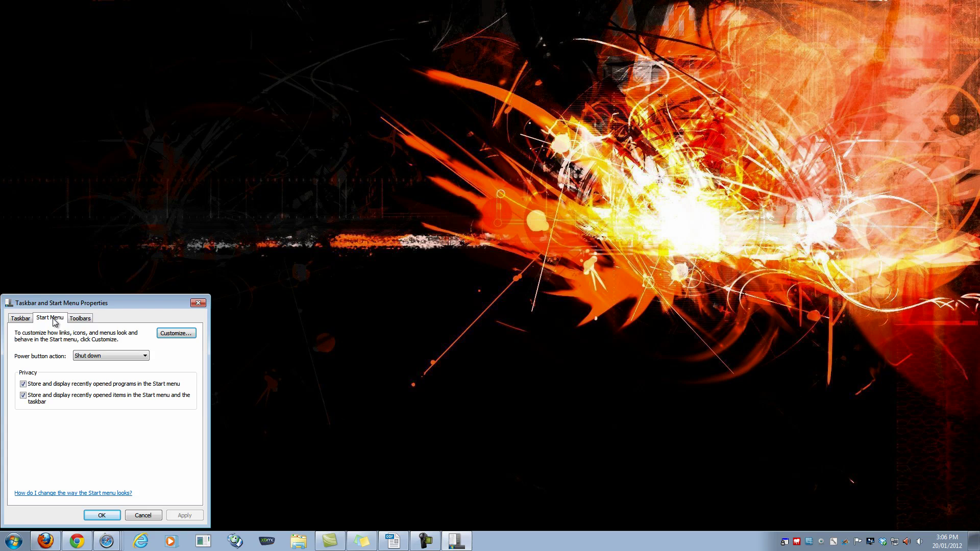
Step: Open Customize Start Menu, then check Control Panel's submenu in the Start menu
click(175, 334)
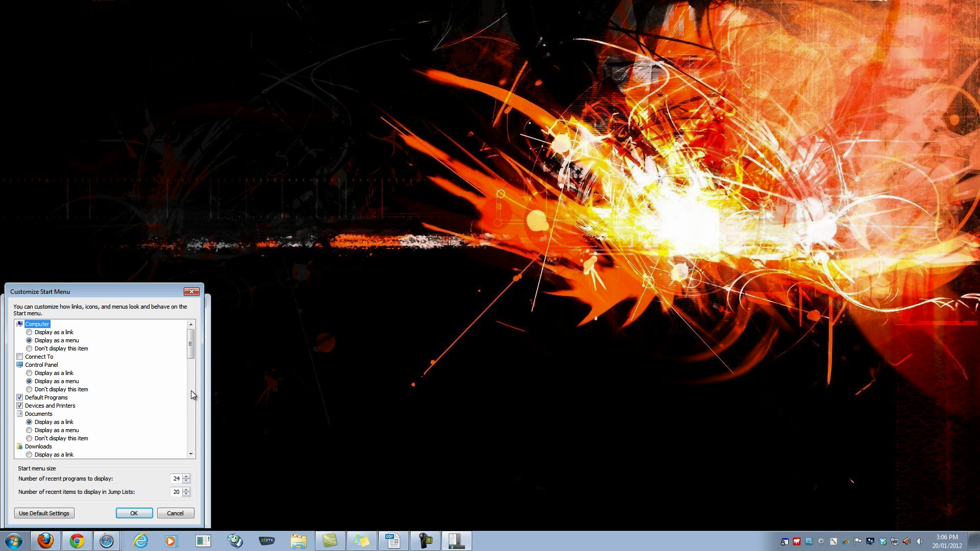
drag(191, 351, 193, 437)
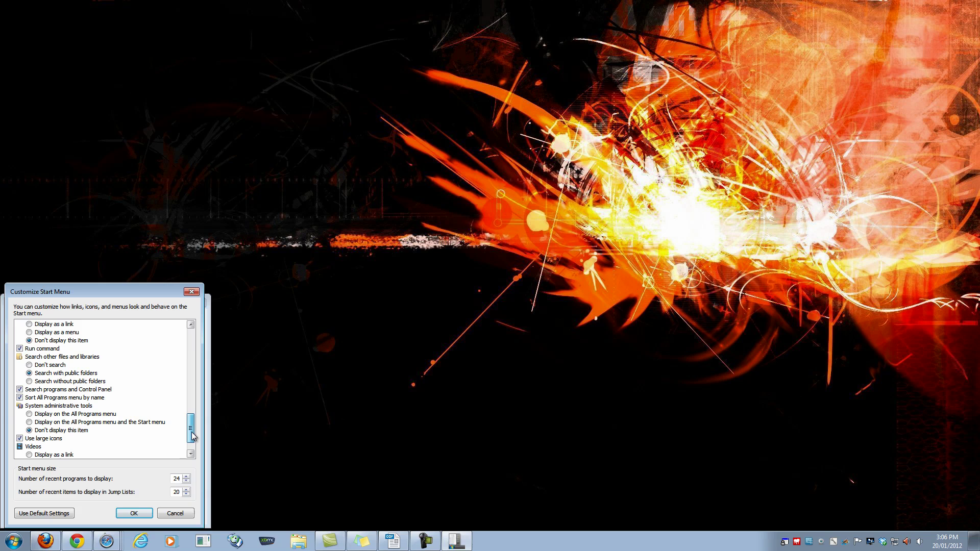
drag(193, 437, 183, 352)
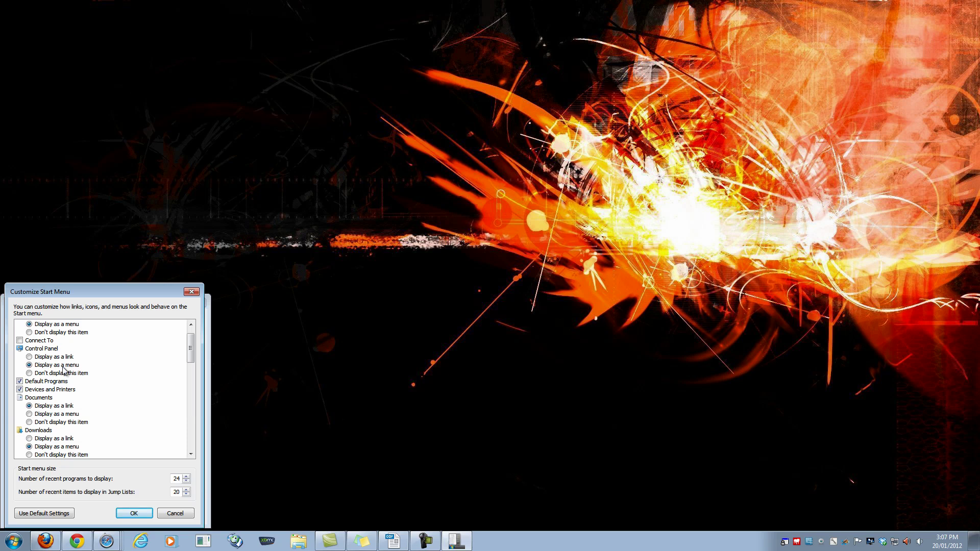
click(13, 545)
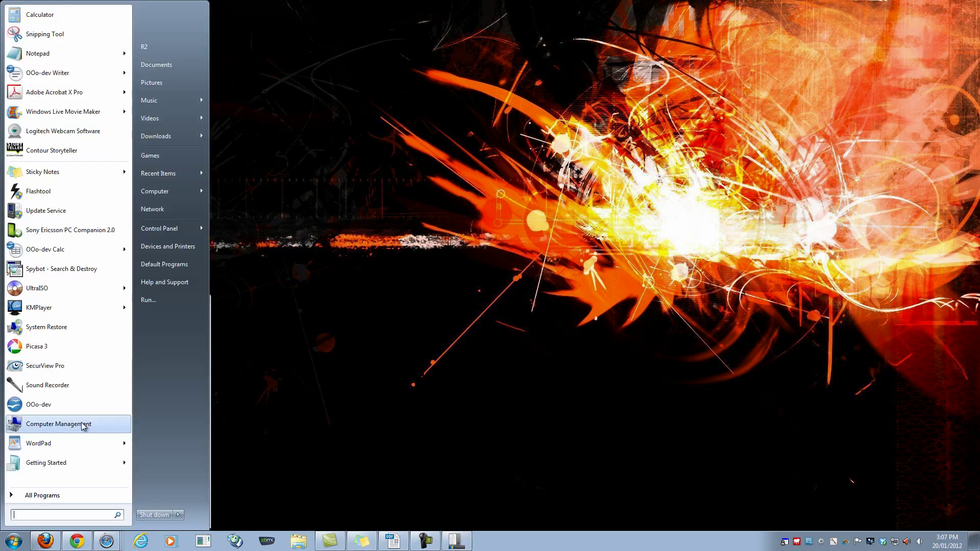
mouse_move(159, 229)
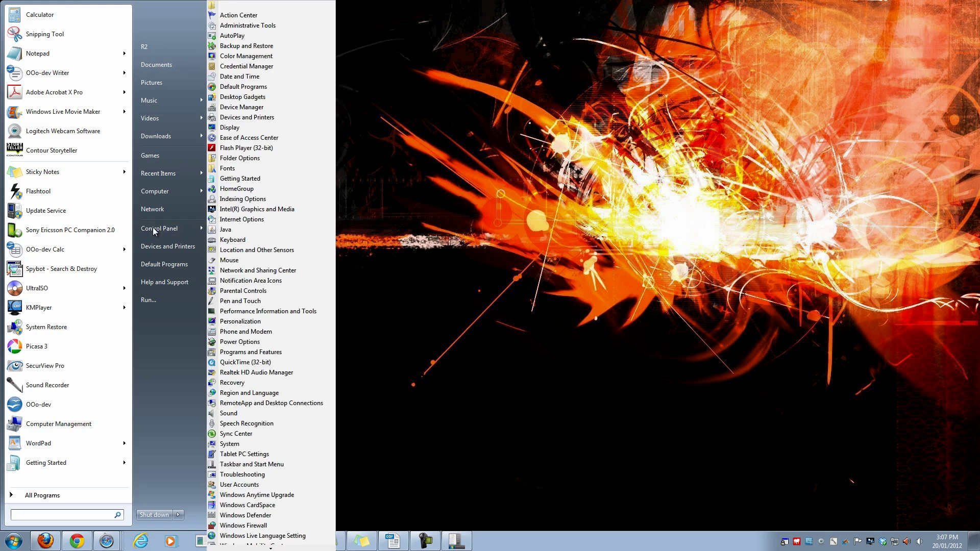
Step: Return to Customize Start Menu and set Control Panel to 'Display as a menu'
click(425, 237)
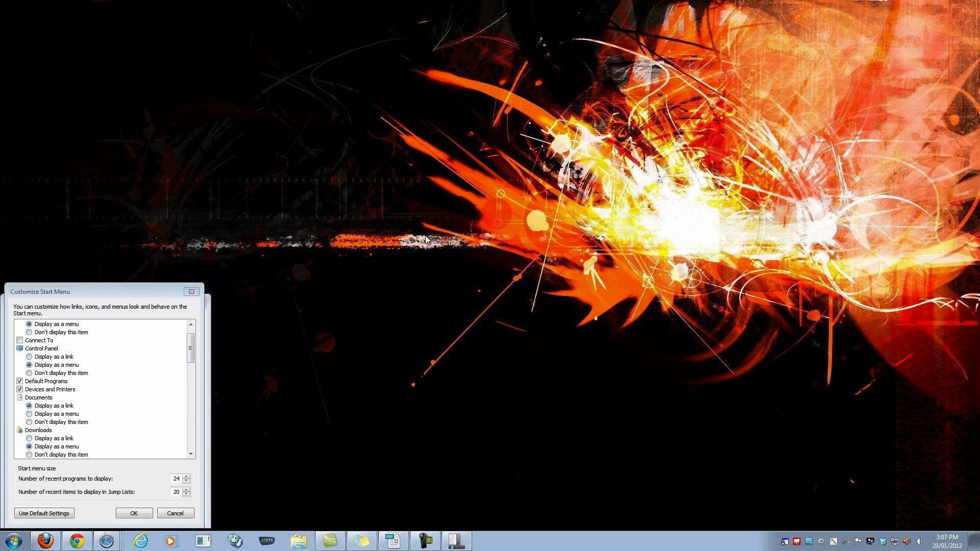
click(60, 358)
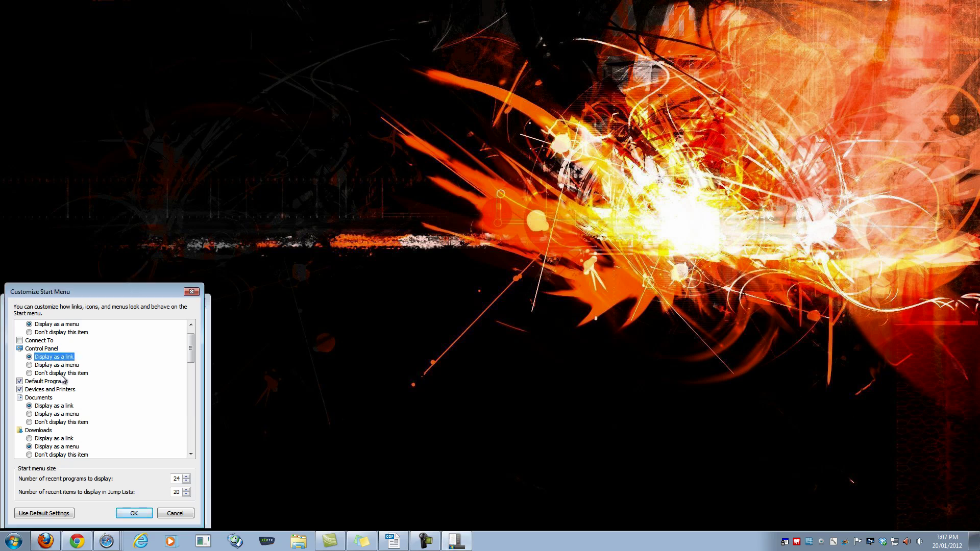
click(63, 375)
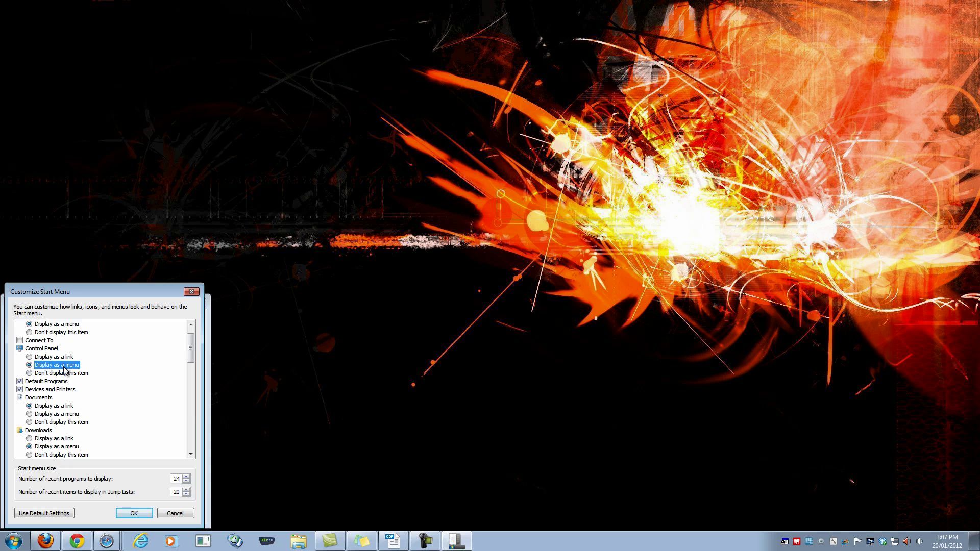